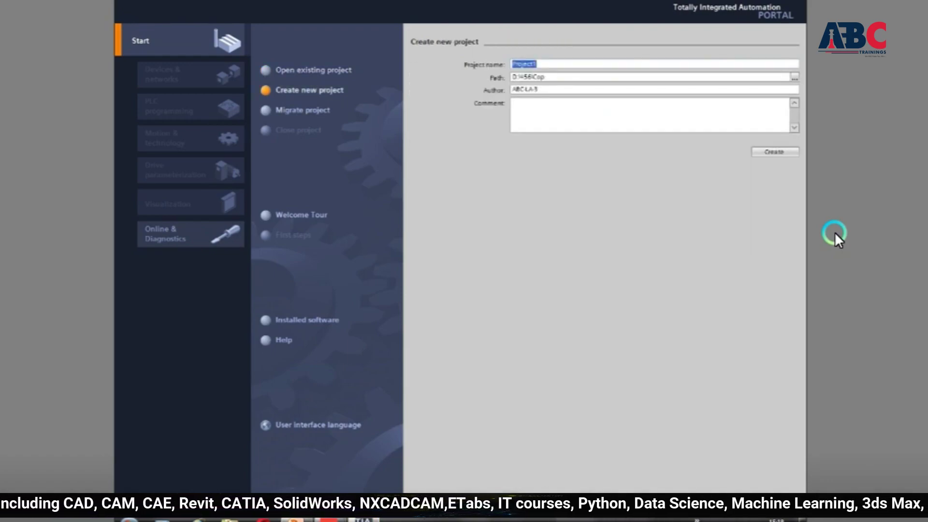
Step: Name the new project PLC DEMO1 and view the folder selection for its path without changing the folder
key(End)
key(BackSpace)
key(BackSpace)
key(BackSpace)
key(BackSpace)
key(BackSpace)
key(BackSpace)
key(BackSpace)
key(BackSpace)
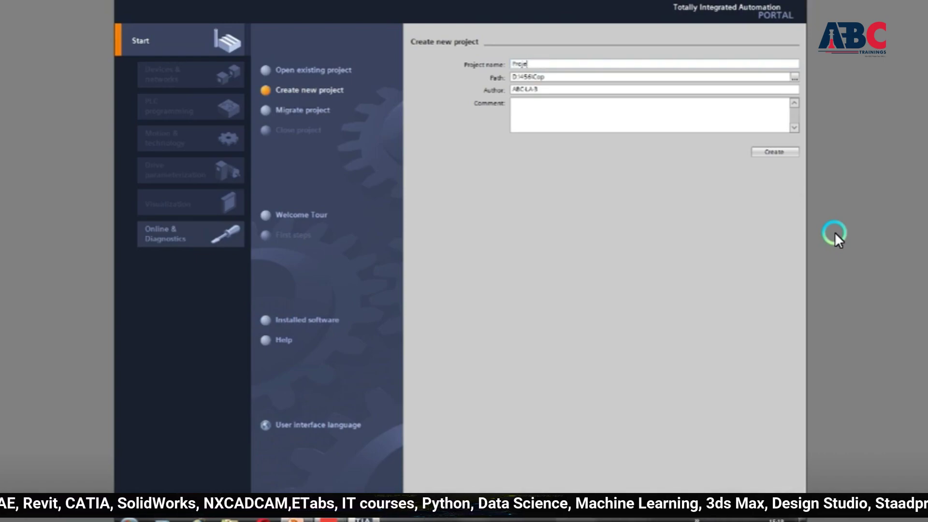
text(PLC)
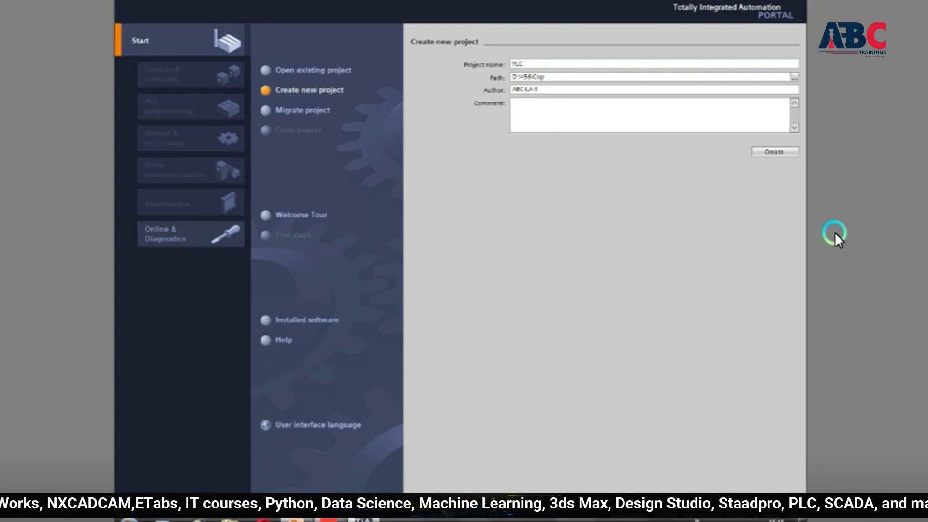
text( DEMO1)
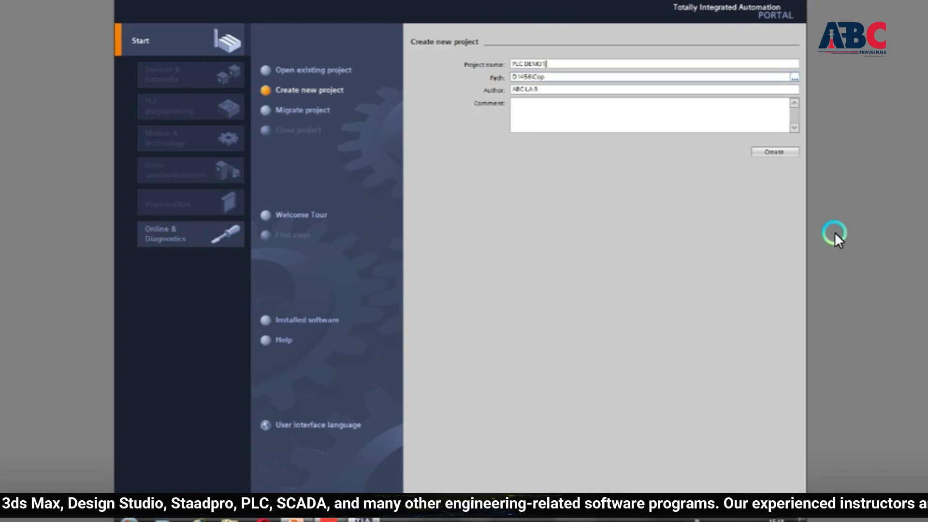
click(795, 77)
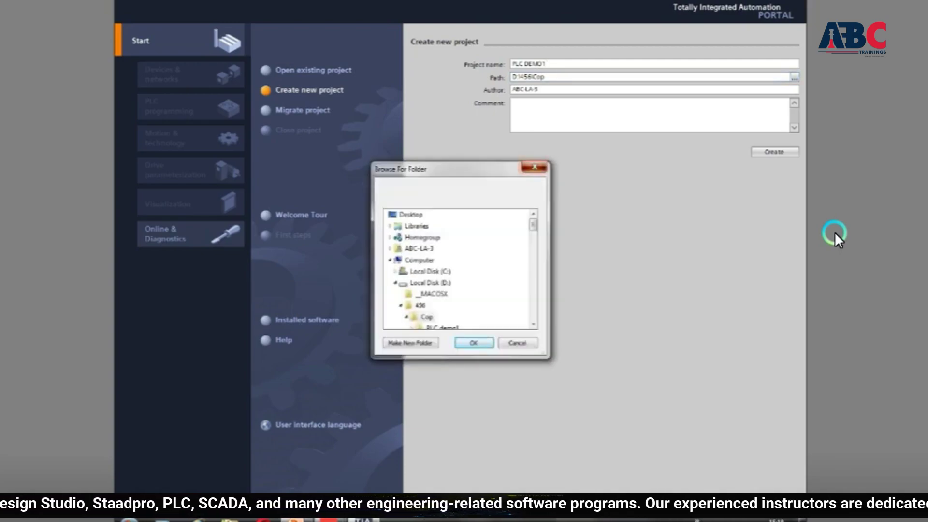
click(535, 167)
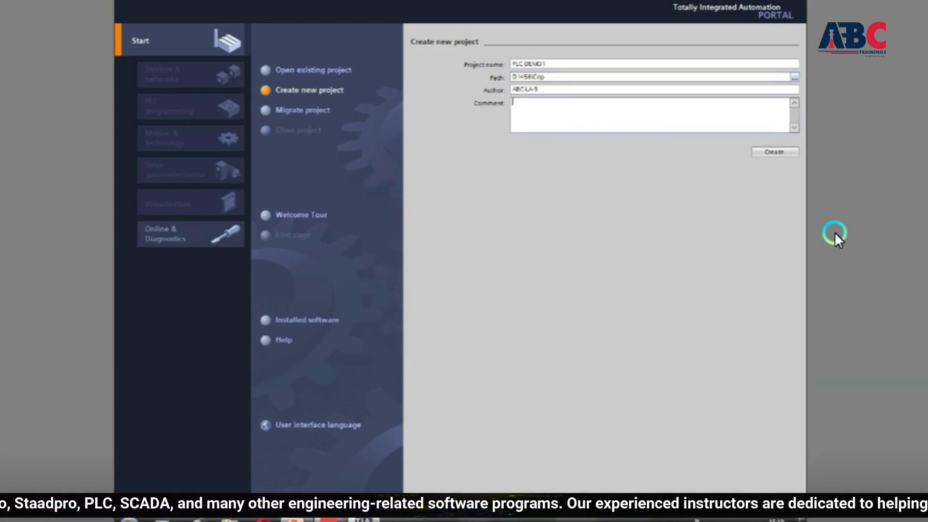
Step: Enter "Basic programming" as the project comment and try to create the project
text(sys)
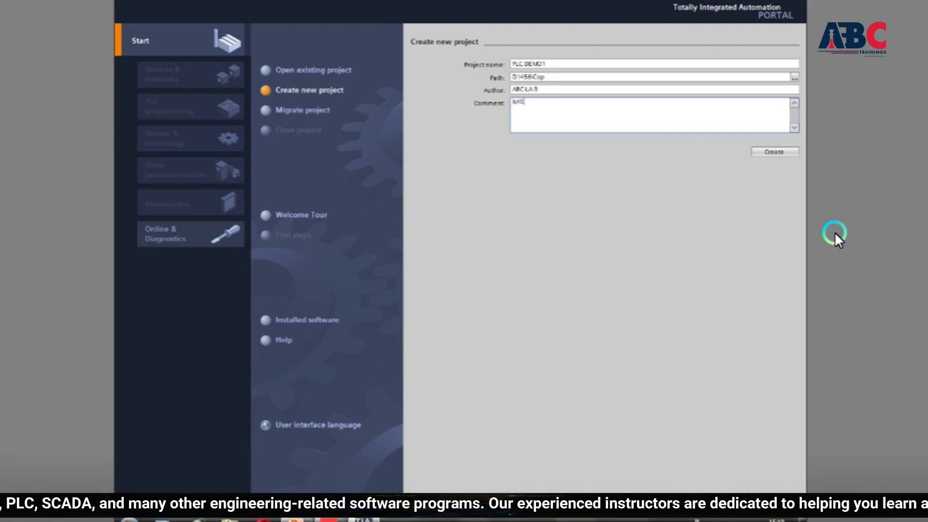
text(ic)
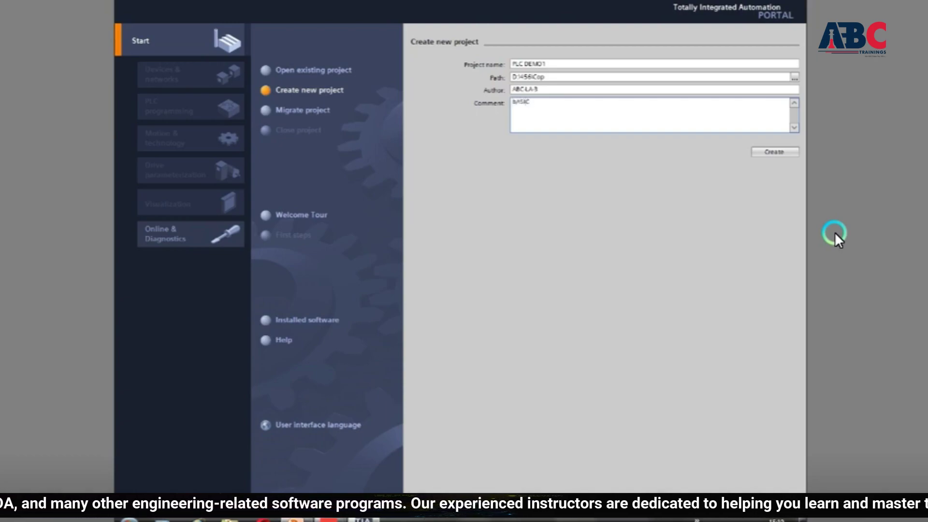
key(BackSpace)
key(BackSpace)
key(BackSpace)
key(BackSpace)
key(BackSpace)
text(Ba)
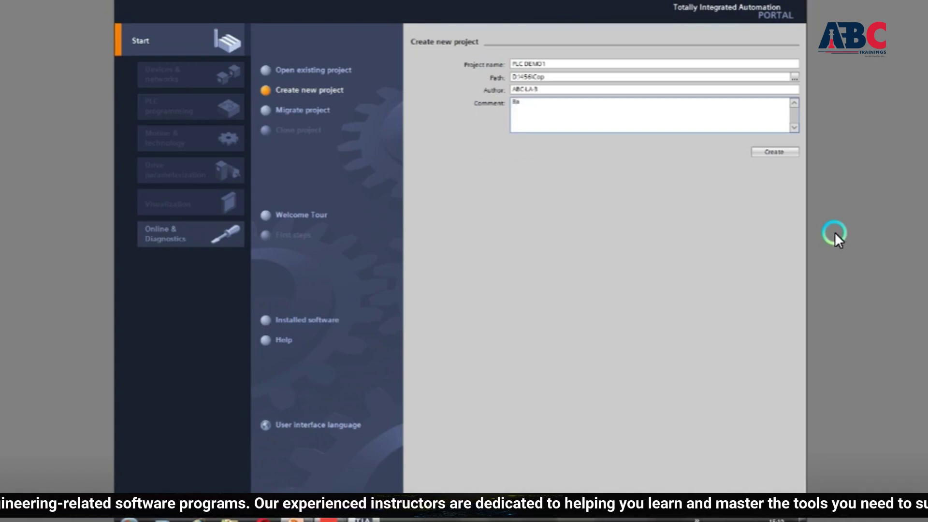
text(sic pro)
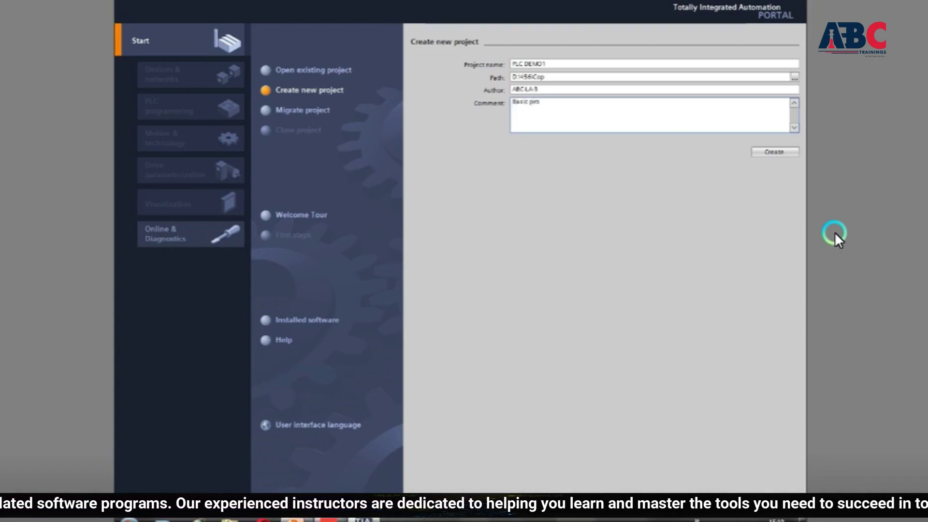
text(gramming)
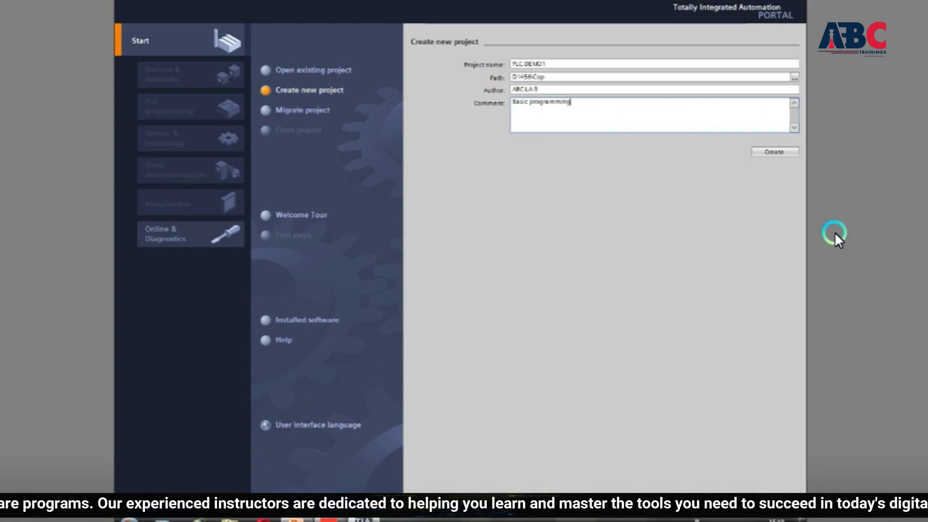
key(Tab)
key(Return)
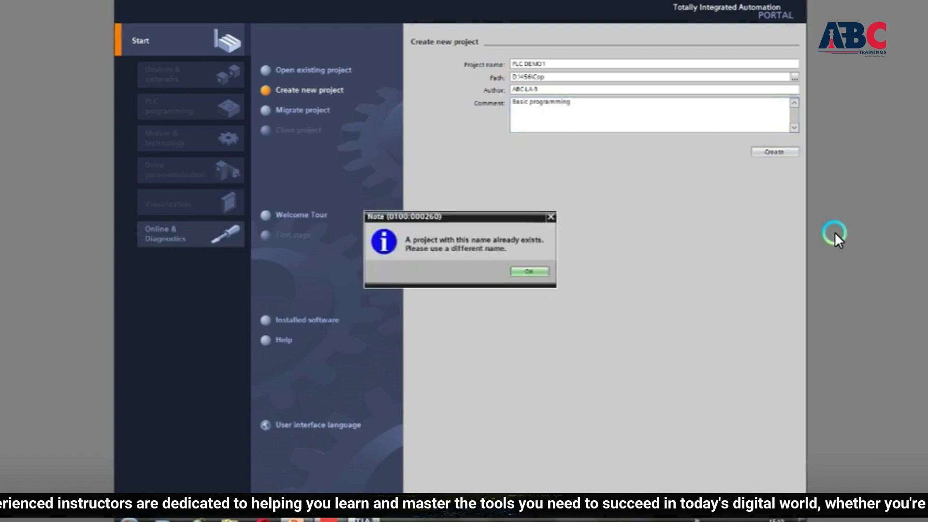
Step: Rename the new project as PLC DEMO2 and create it
key(Return)
key(Tab)
key(BackSpace)
text(2)
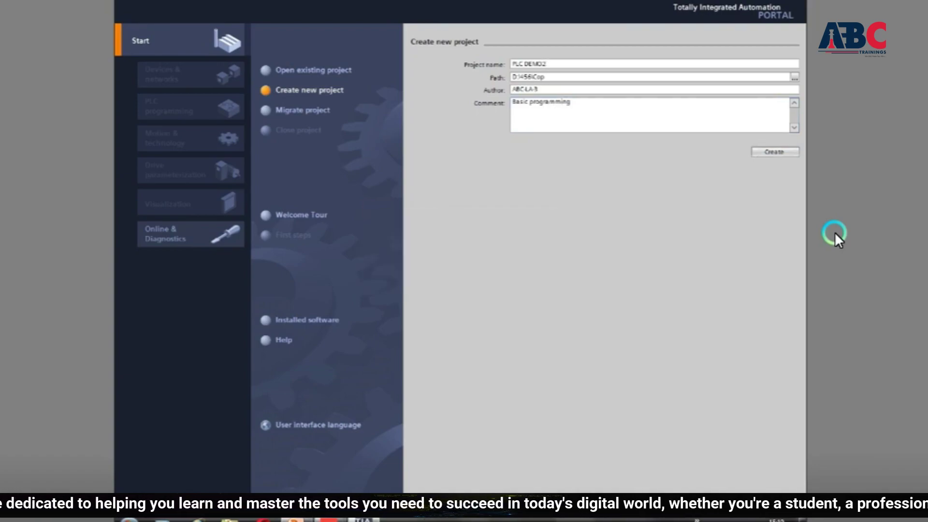
key(Return)
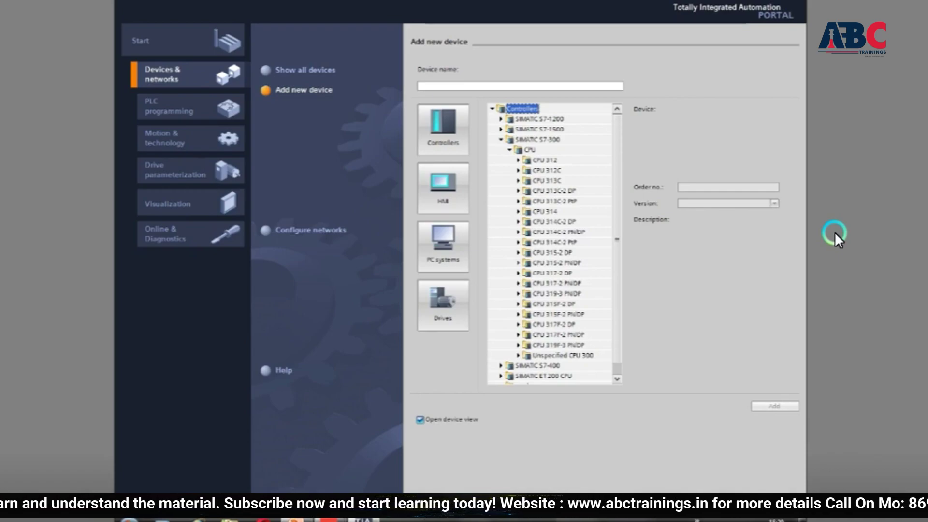
Step: Expand the CPU 315-2 PN/DP folder under the SIMATIC S7-300 controllers for the new device
click(519, 263)
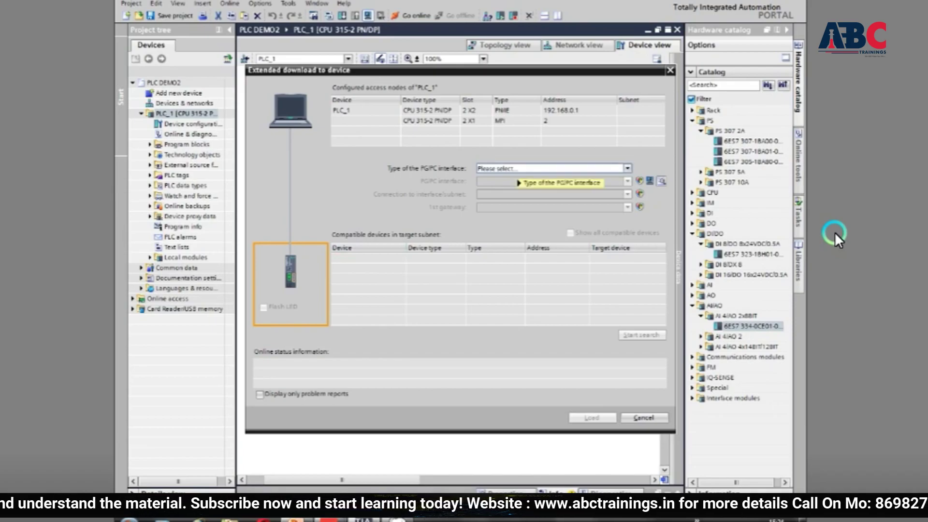
Step: Open the choices for the type of PG/PC interface in the extended download of PLC_1
click(518, 169)
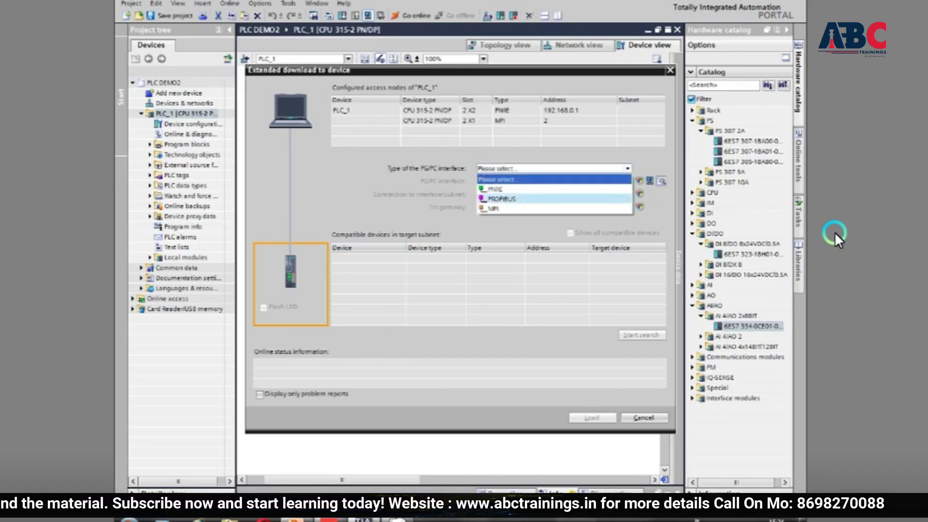